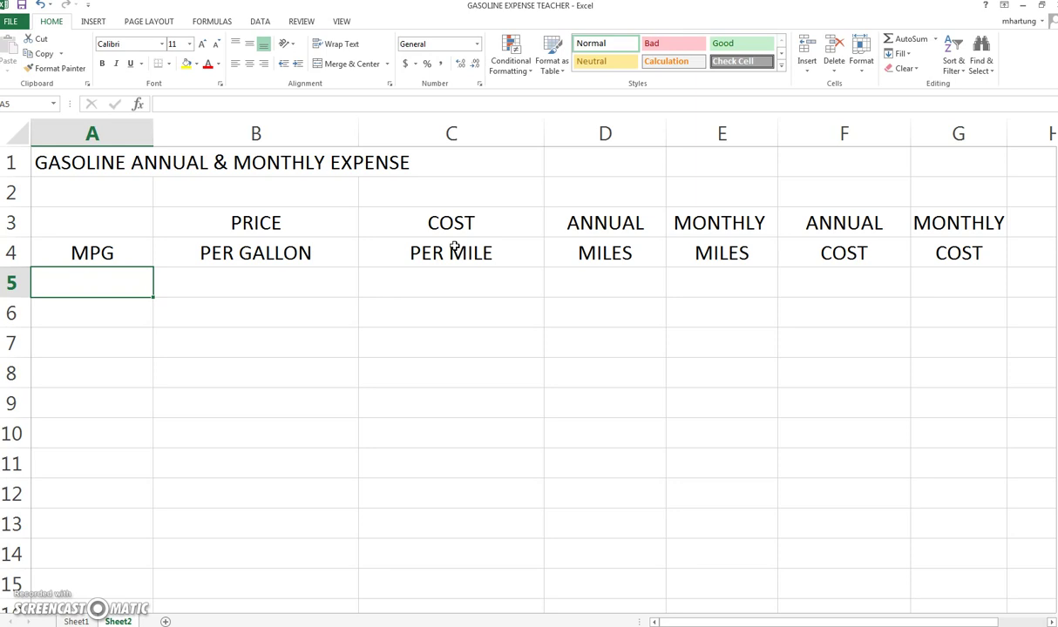
# - Add a bottom border under the A4:G4 column headings, MPG through MONTHLY COST
pyautogui.moveTo(84, 252)
pyautogui.mouseDown()
pyautogui.moveTo(485, 283)
pyautogui.moveTo(958, 254)
pyautogui.mouseUp()
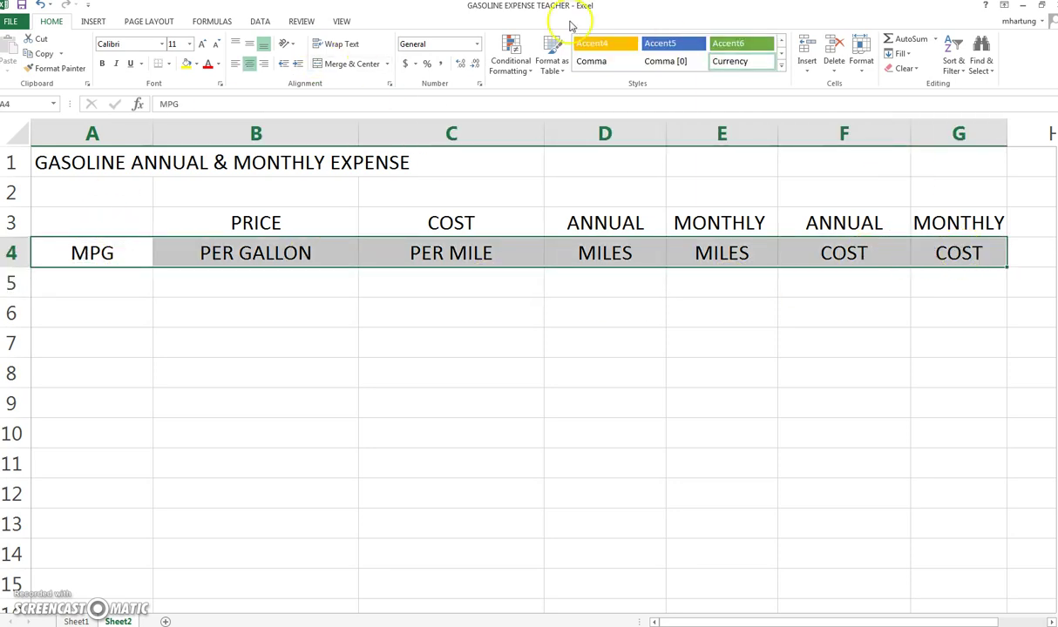
pyautogui.click(169, 65)
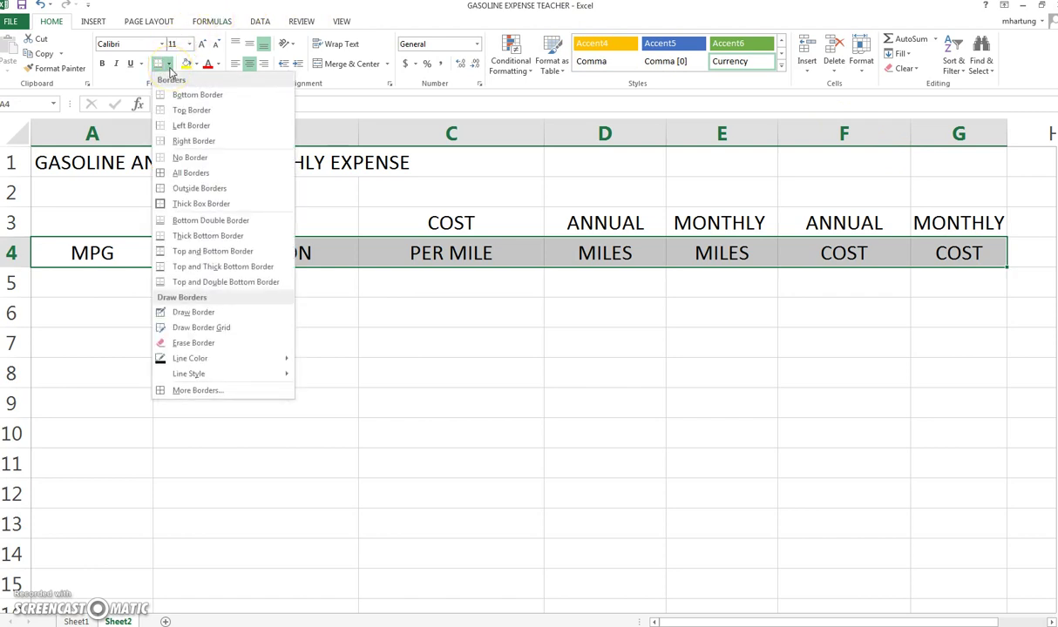
pyautogui.click(198, 99)
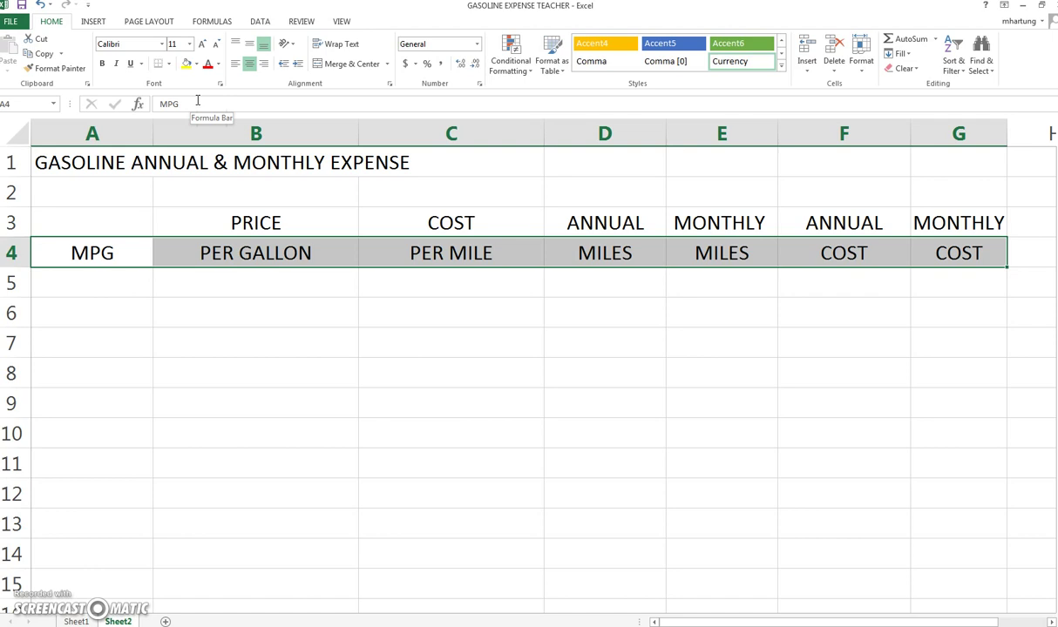
pyautogui.click(96, 288)
pyautogui.click(111, 346)
pyautogui.click(107, 289)
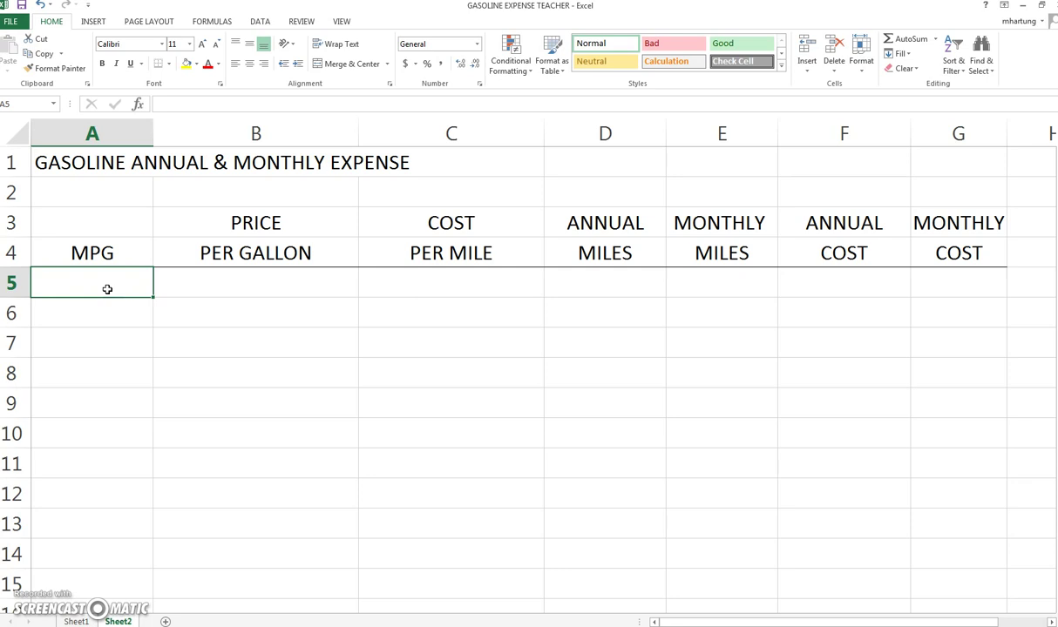
# - Enter 30 as the MPG in A5 and 2.89 as the price per gallon in B5
pyautogui.write('30')
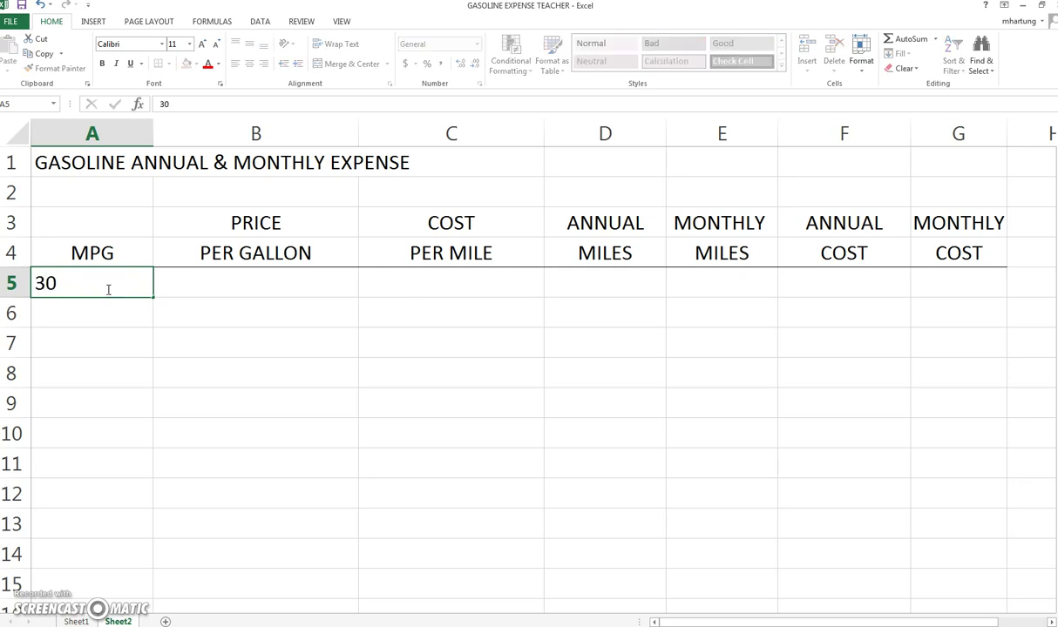
pyautogui.press('Tab')
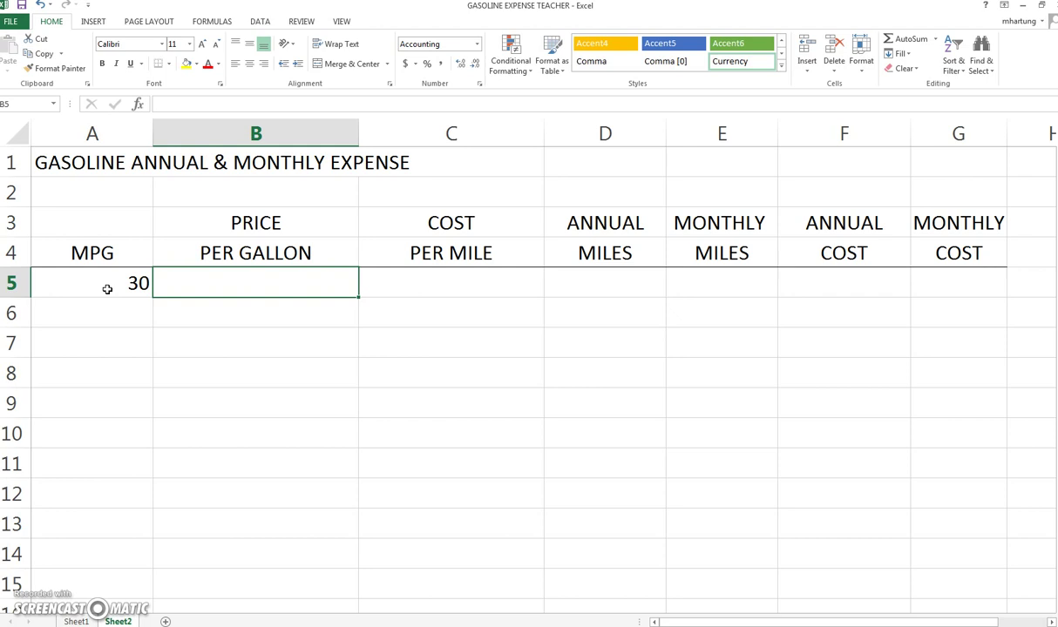
pyautogui.write('2.89')
pyautogui.press('Tab')
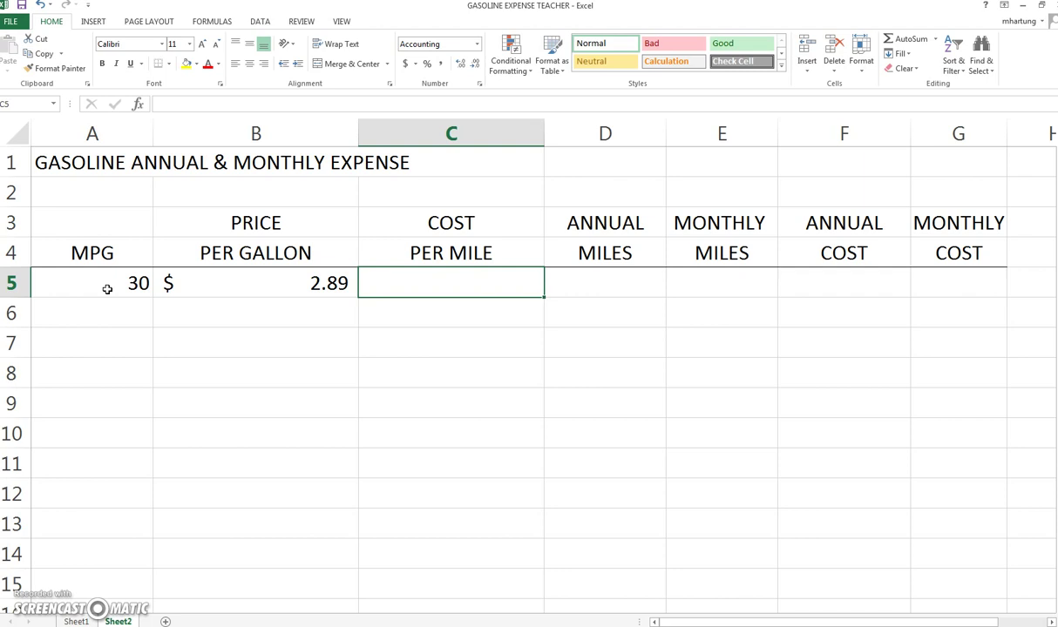
# - Enter the formula =B5/30 in C5, giving a $0.10 cost per mile
pyautogui.write('=')
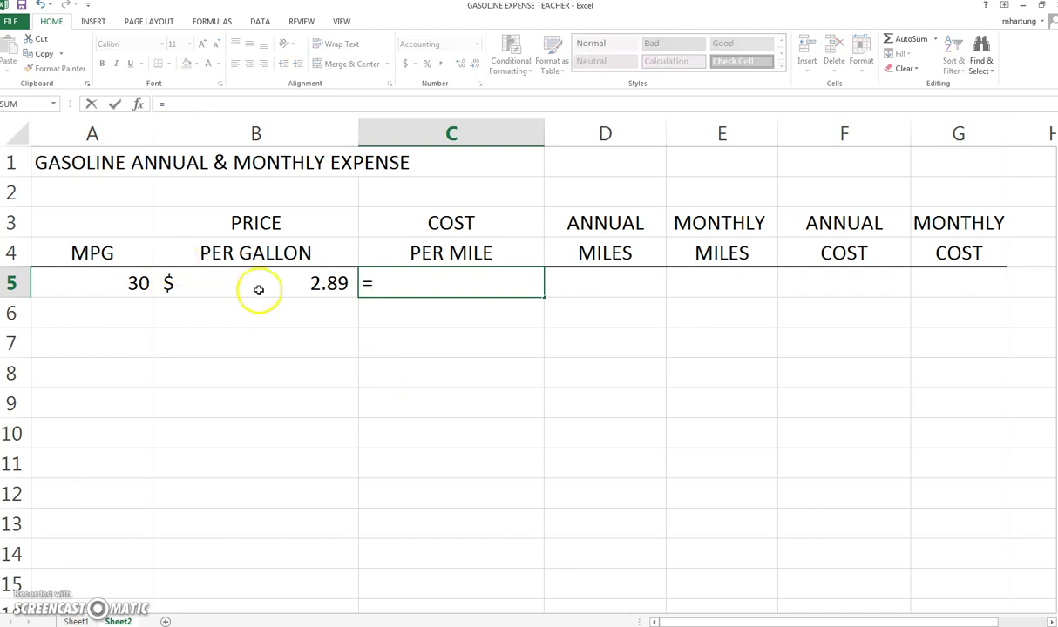
pyautogui.click(259, 288)
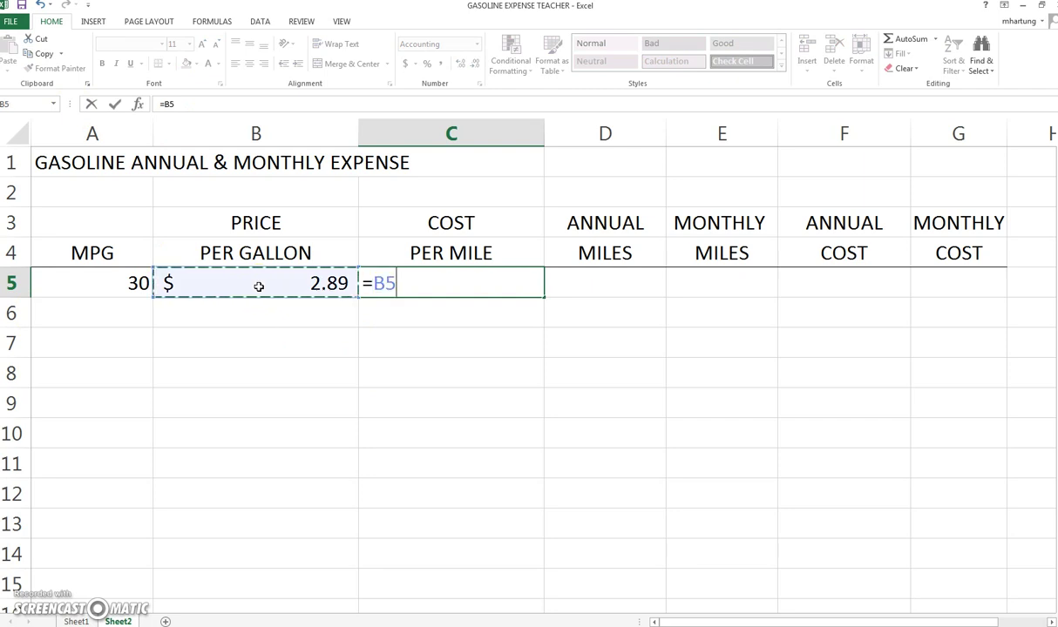
pyautogui.write('/')
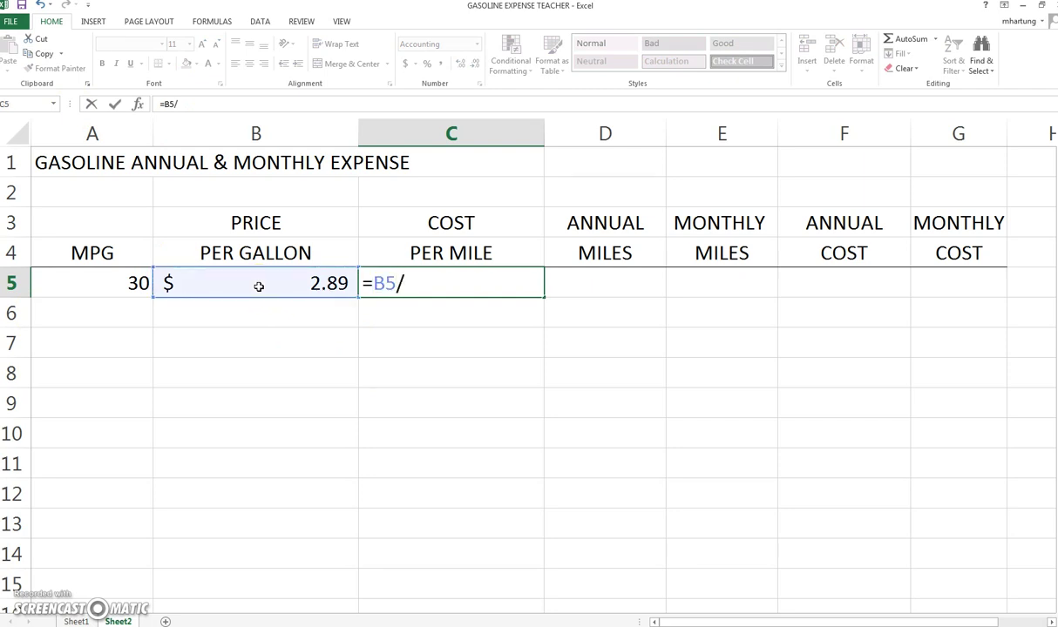
pyautogui.write('30')
pyautogui.click(280, 207)
pyautogui.press('Return')
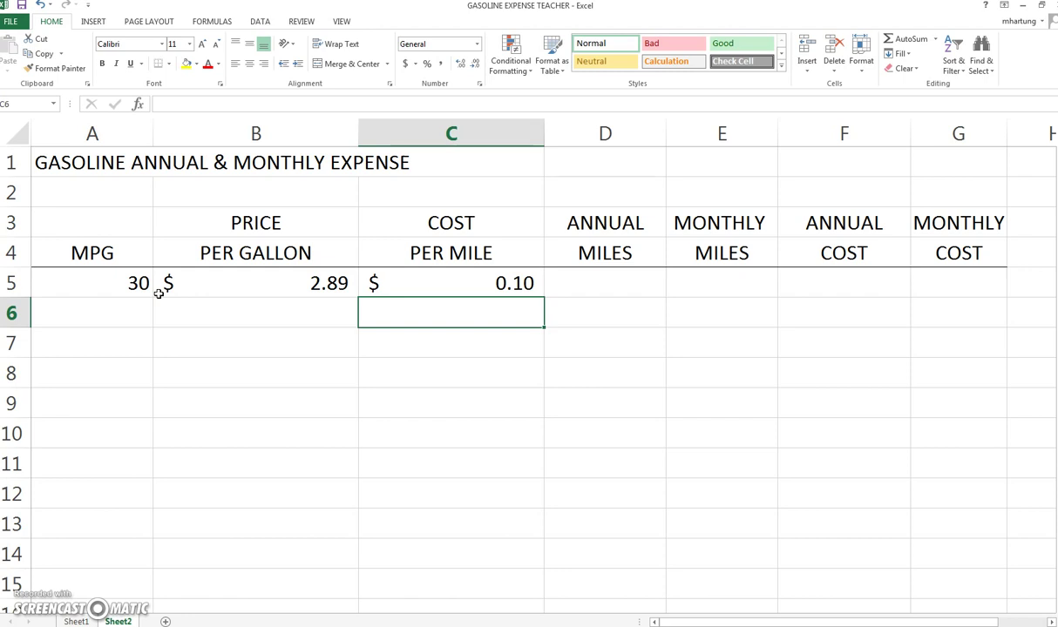
# - Enter 15000 as the annual miles in D5
pyautogui.press('Up')
pyautogui.press('Right')
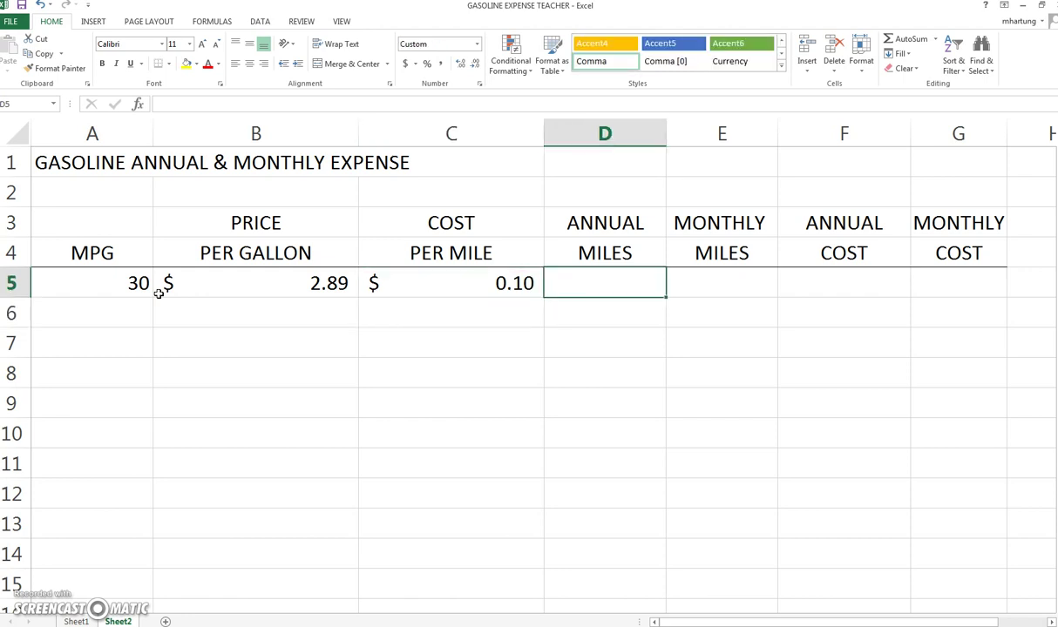
pyautogui.write('15000')
pyautogui.press('Return')
# - Enter =D5/12 in E5 for 1250.0 monthly miles, and check the formula
pyautogui.press('Up')
pyautogui.press('Right')
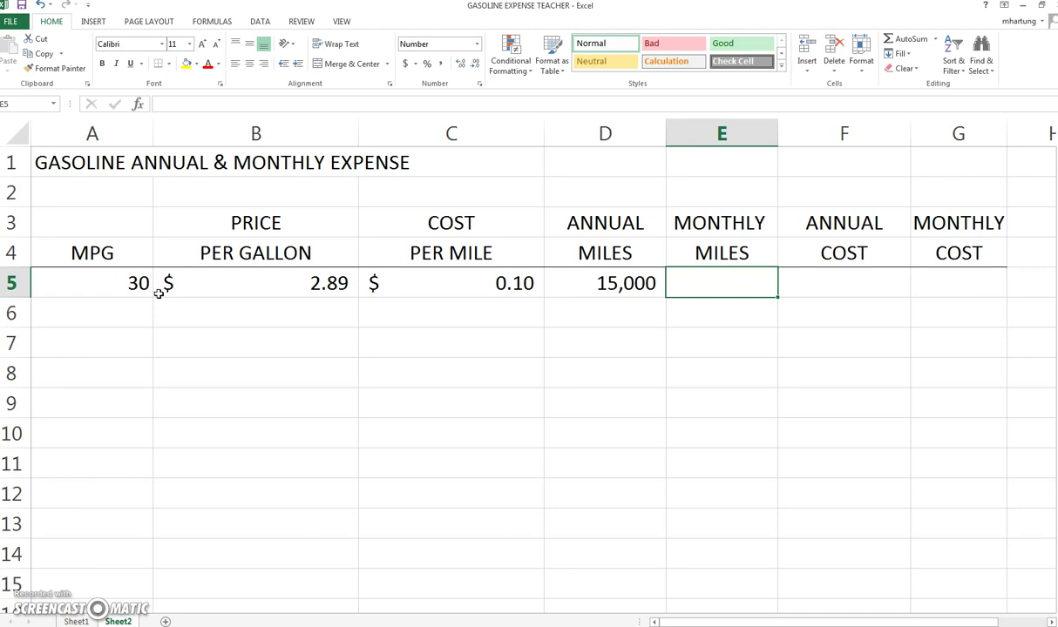
pyautogui.write('=')
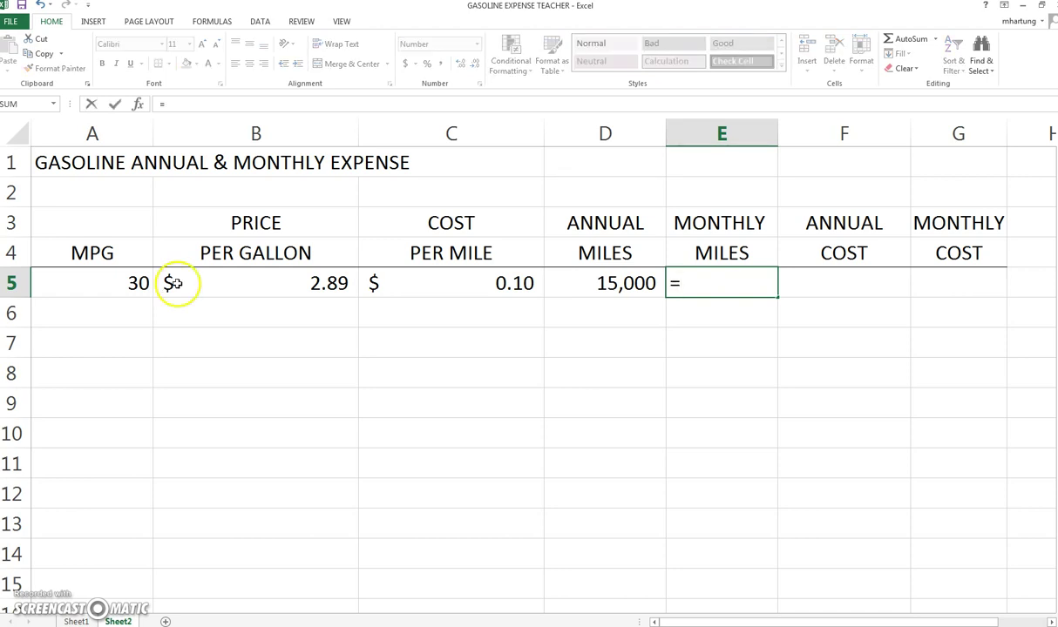
pyautogui.click(603, 285)
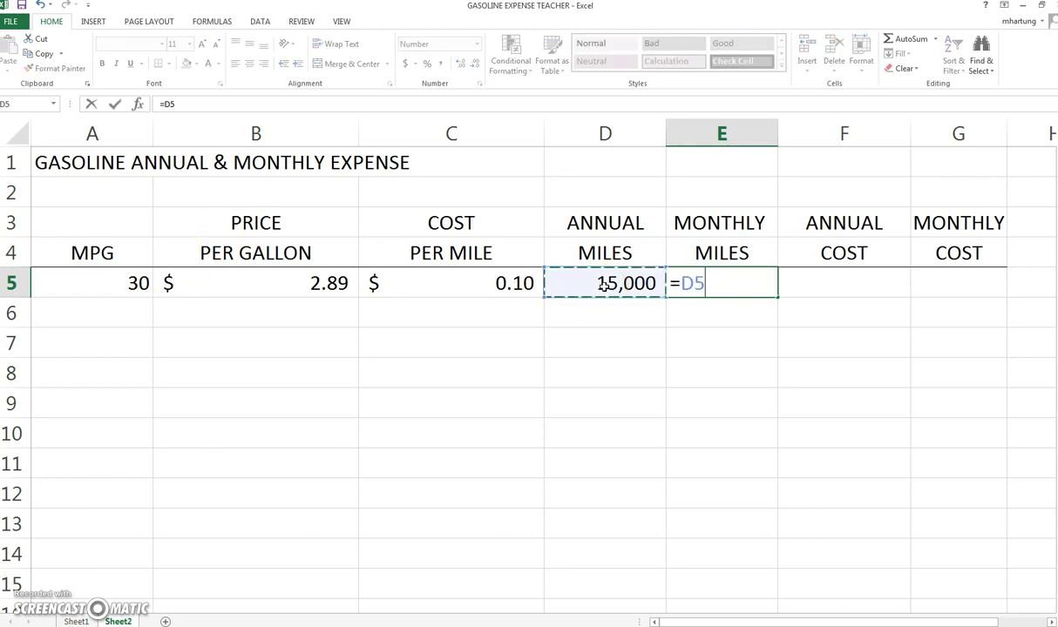
pyautogui.write('/')
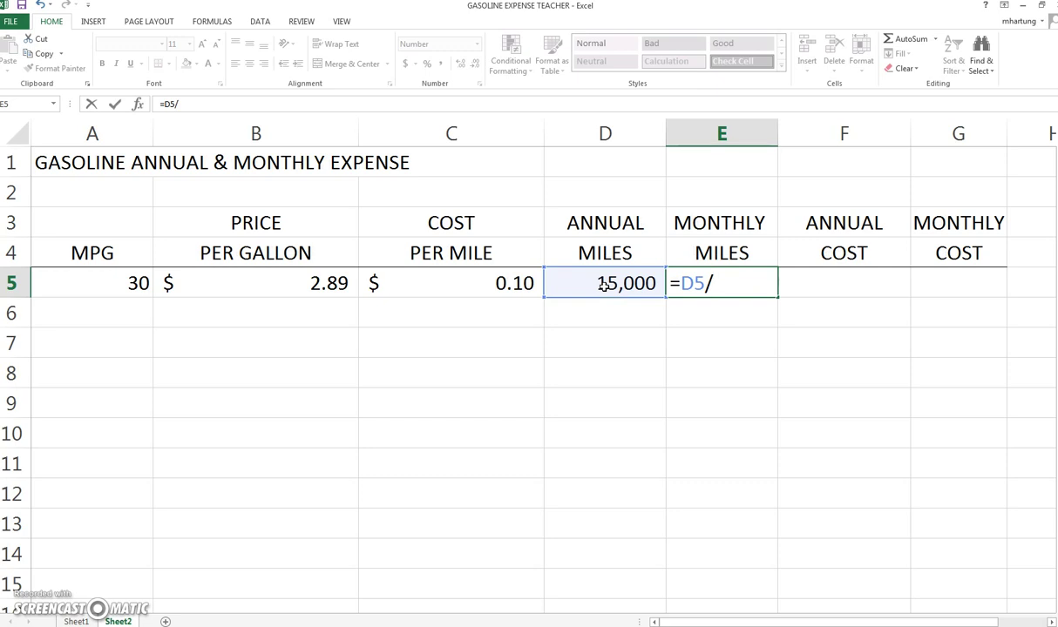
pyautogui.write('1')
pyautogui.write('2')
pyautogui.press('Return')
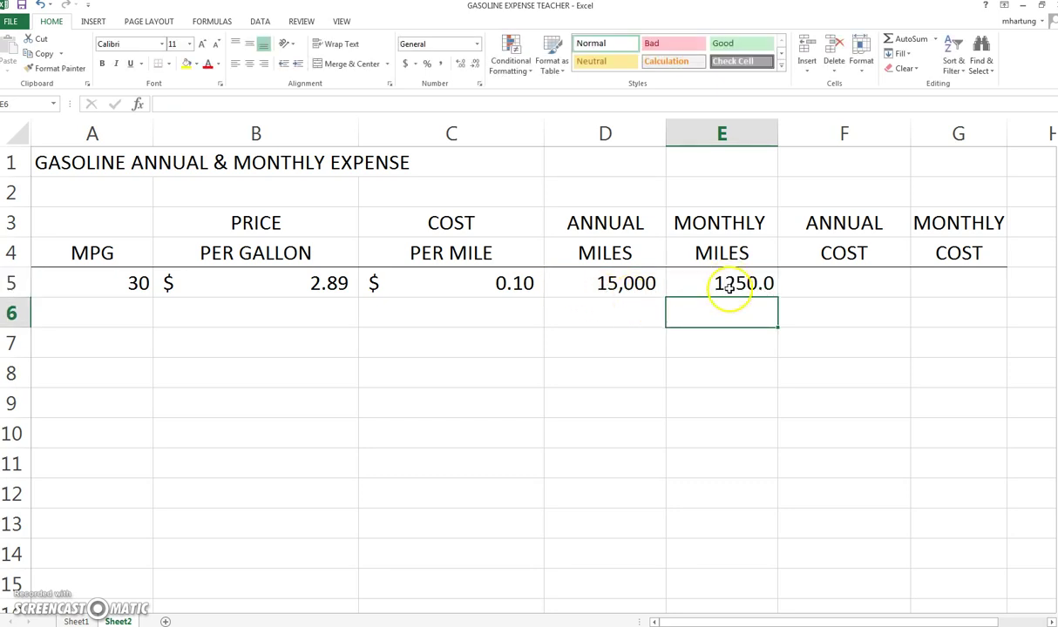
pyautogui.click(722, 282)
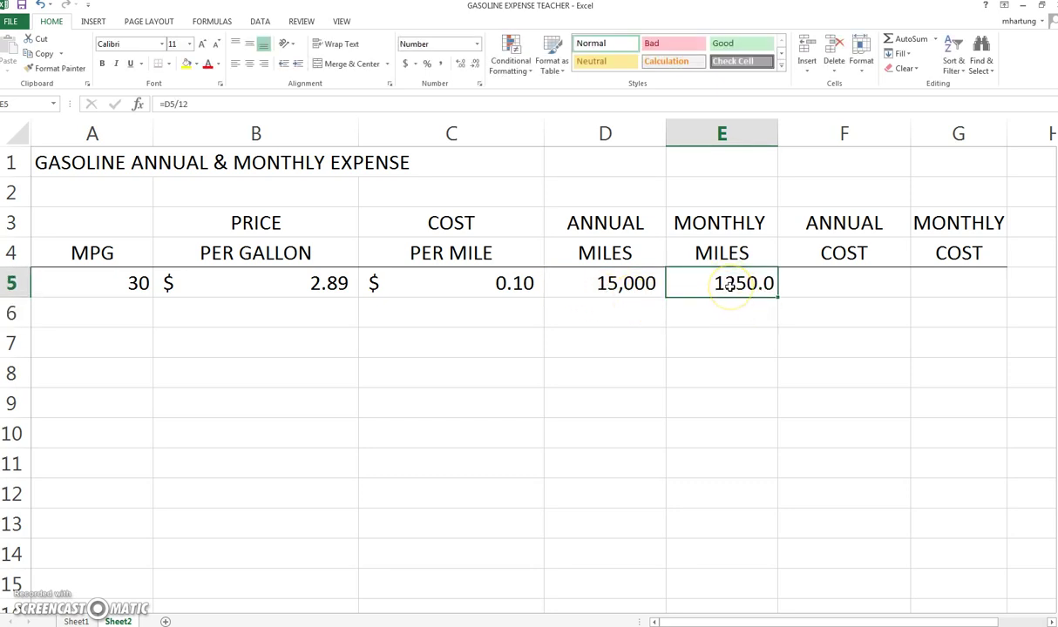
pyautogui.click(726, 251)
pyautogui.click(836, 283)
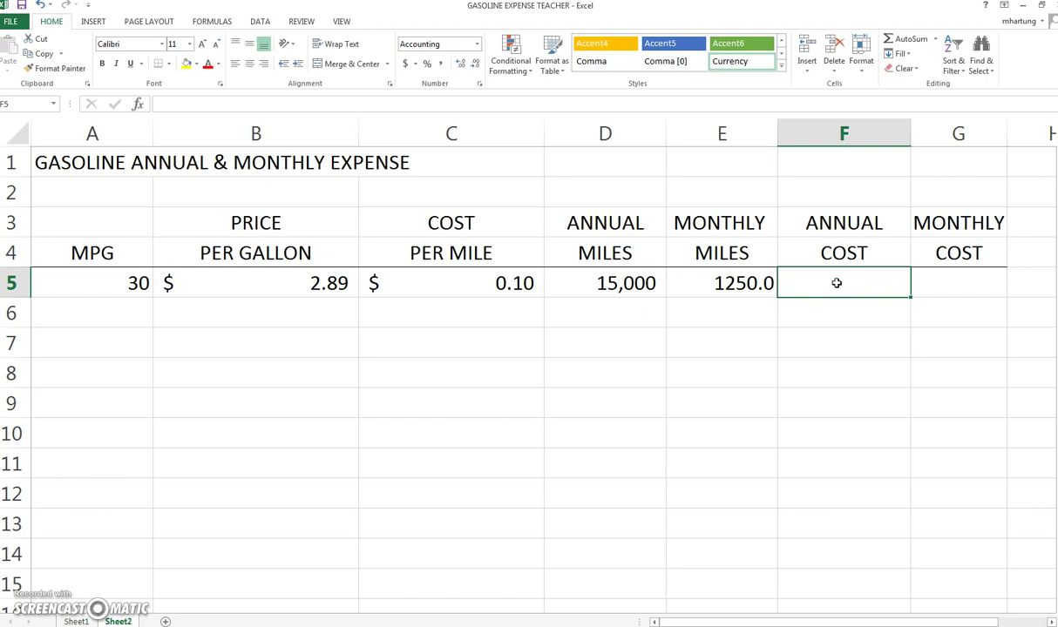
# - Enter =D5*C5 in F5, giving a $1,445.00 annual cost
pyautogui.write('=')
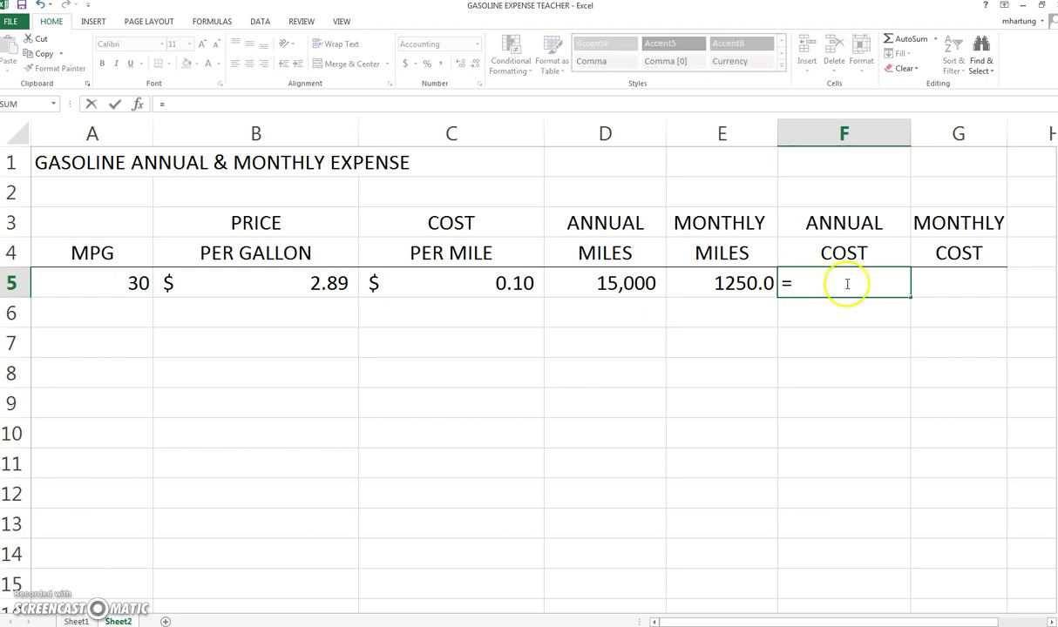
pyautogui.click(611, 286)
pyautogui.write('*')
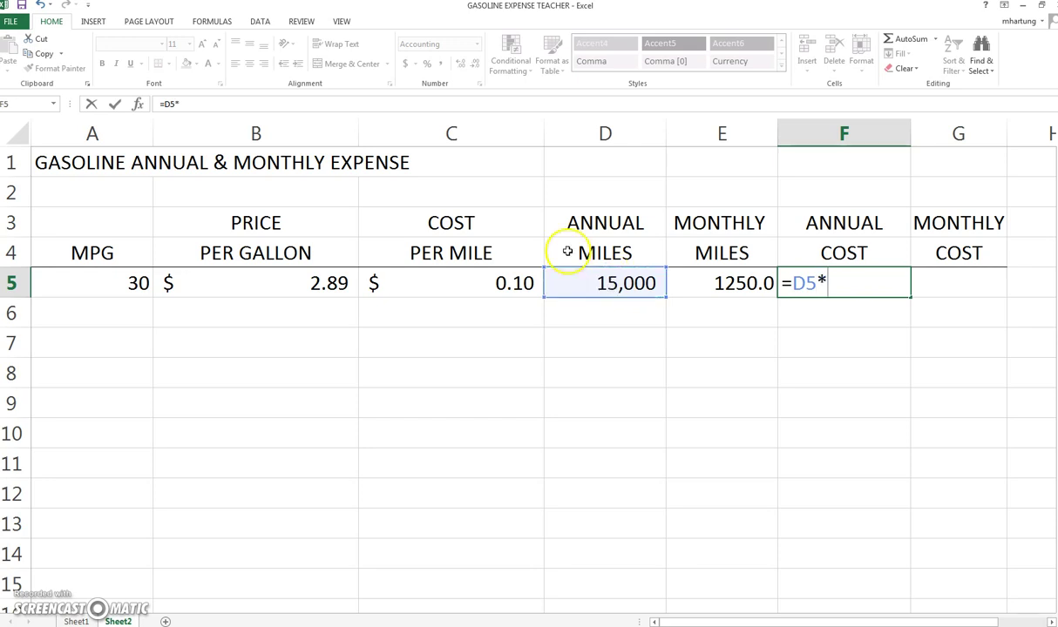
pyautogui.click(450, 285)
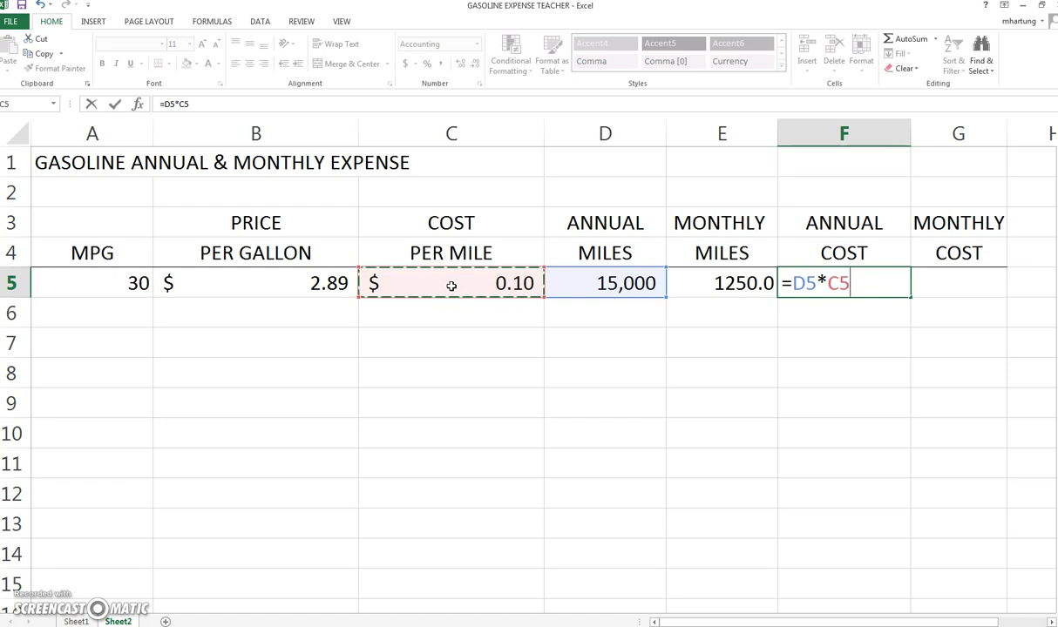
pyautogui.press('Return')
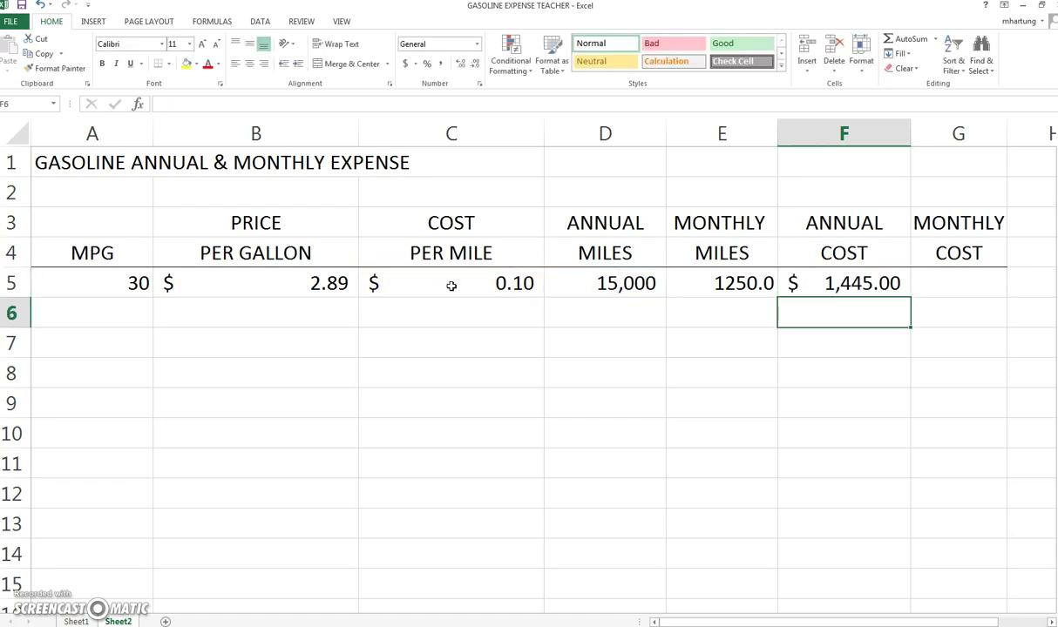
pyautogui.press('Up')
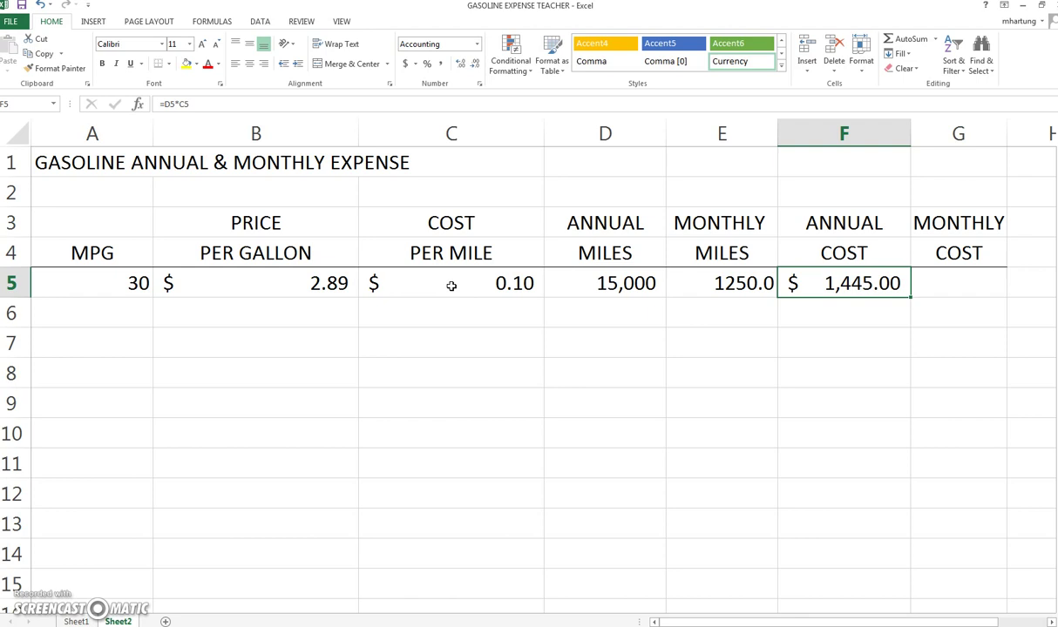
# - Enter =E5*C5 in G5, giving a $120.42 monthly cost
pyautogui.press('Right')
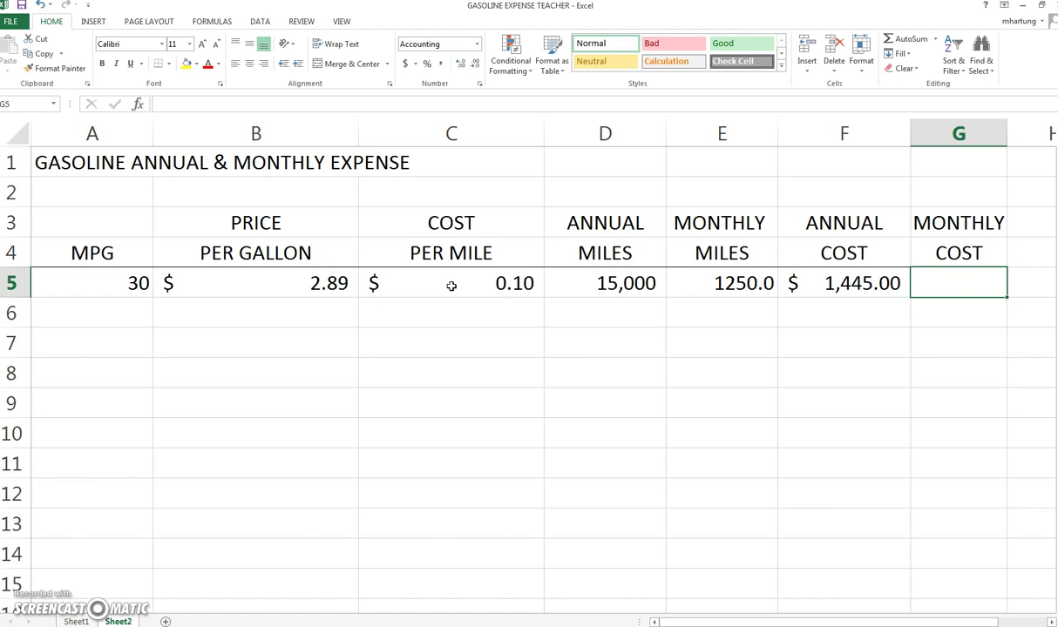
pyautogui.write('=')
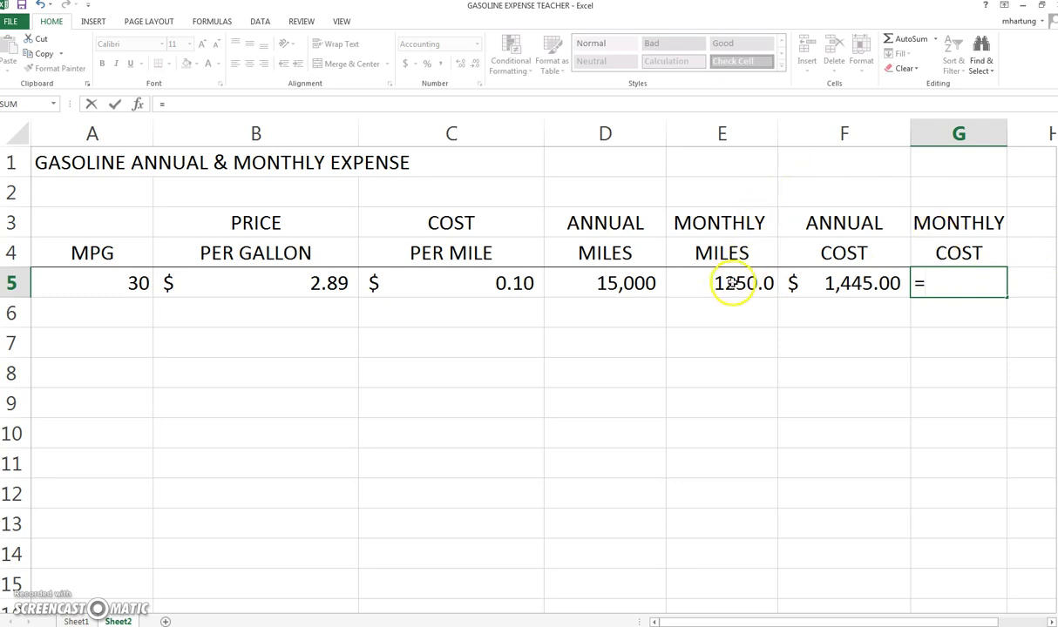
pyautogui.click(731, 284)
pyautogui.write('*')
pyautogui.click(471, 289)
pyautogui.press('Return')
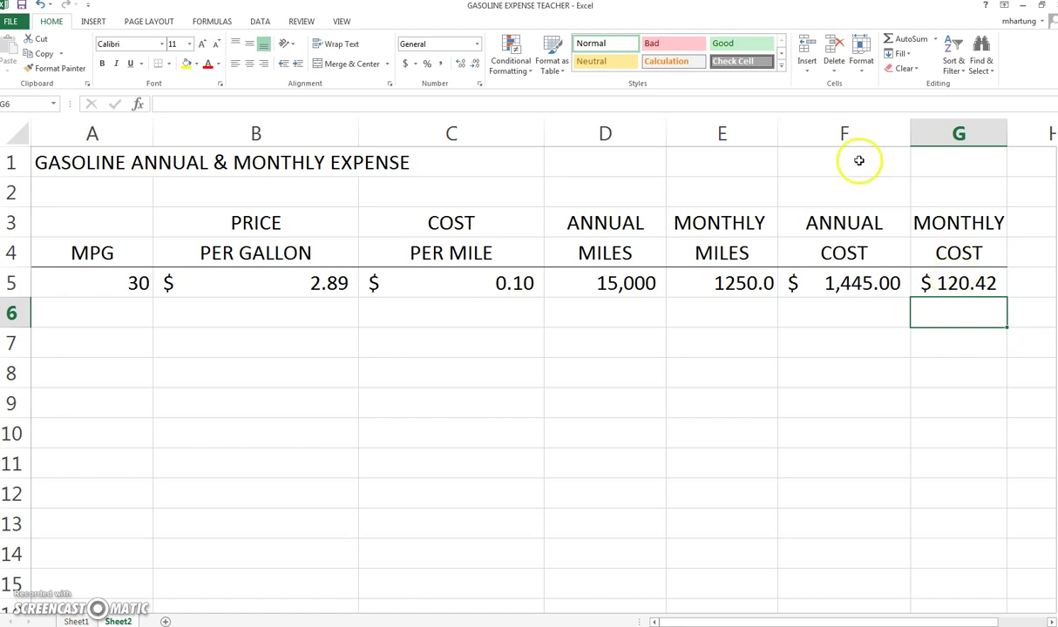
pyautogui.click(105, 280)
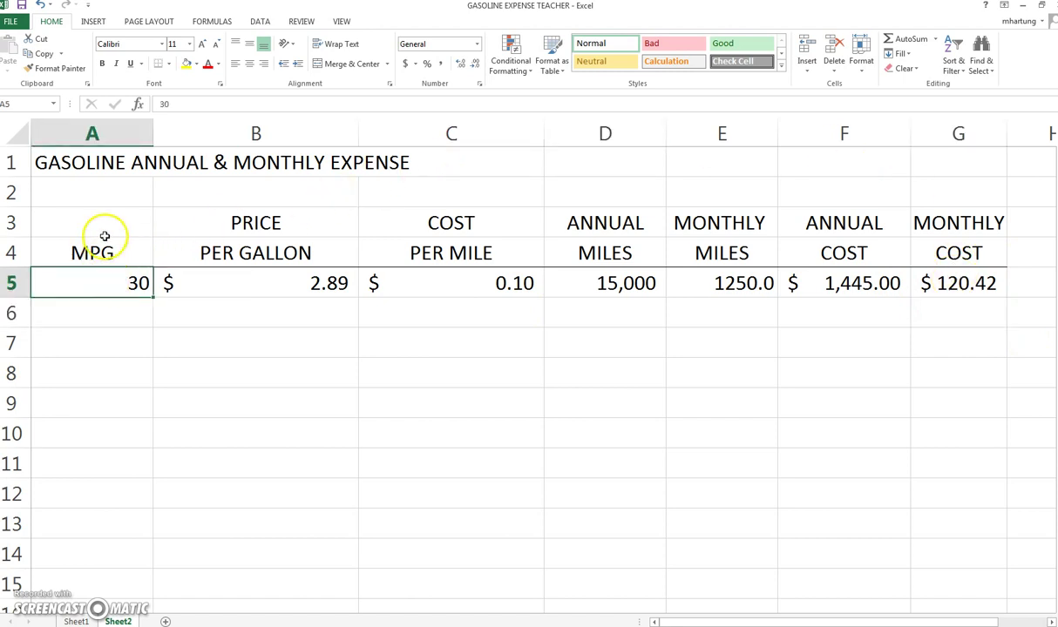
pyautogui.click(270, 287)
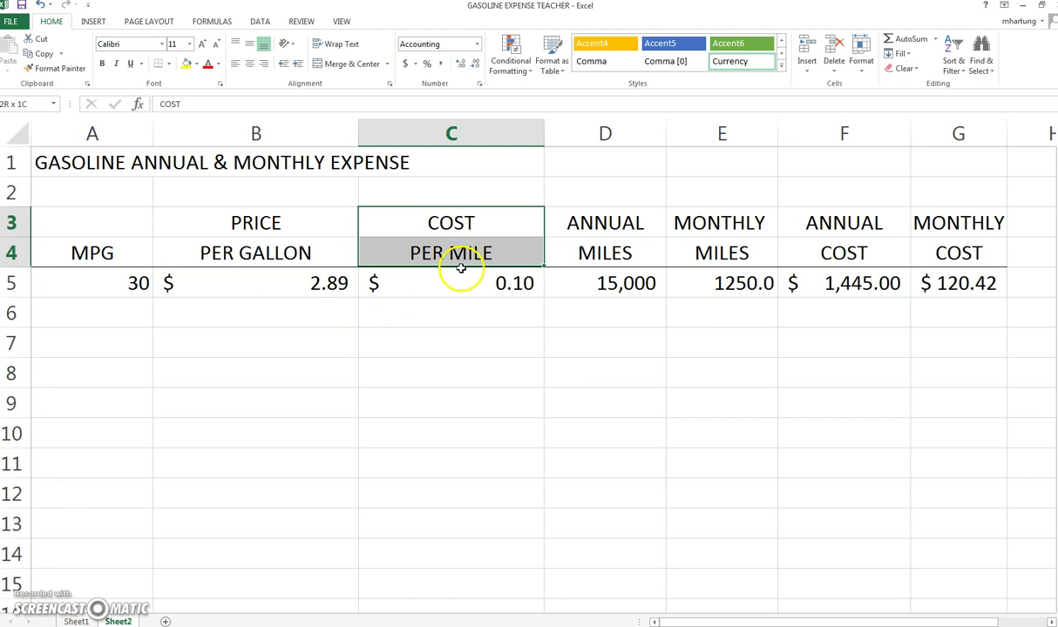
pyautogui.moveTo(456, 217); pyautogui.dragTo(458, 293)
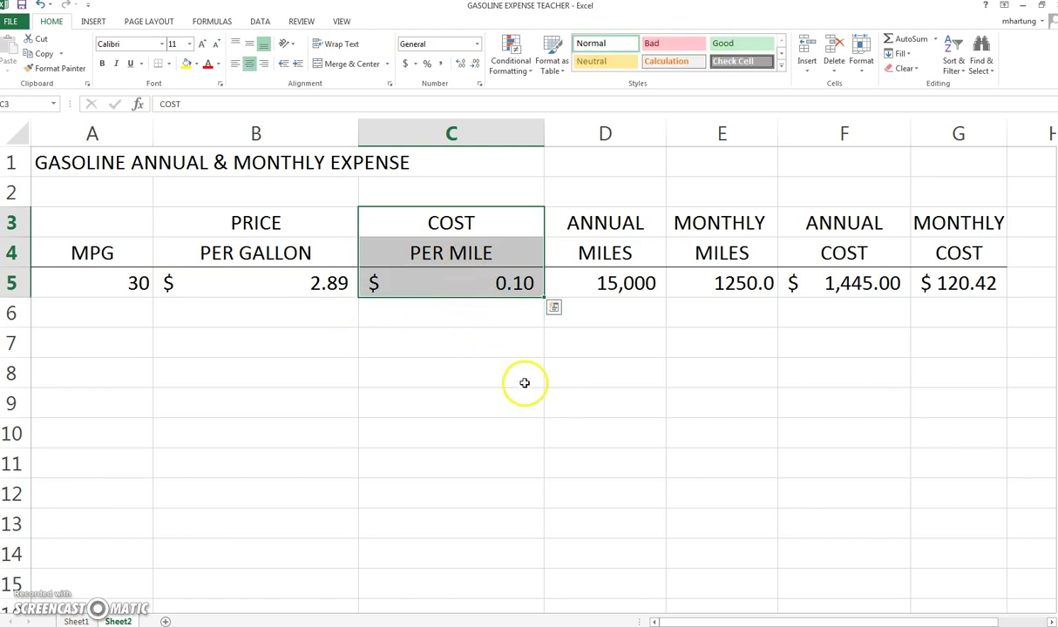
pyautogui.moveTo(595, 218); pyautogui.dragTo(598, 285)
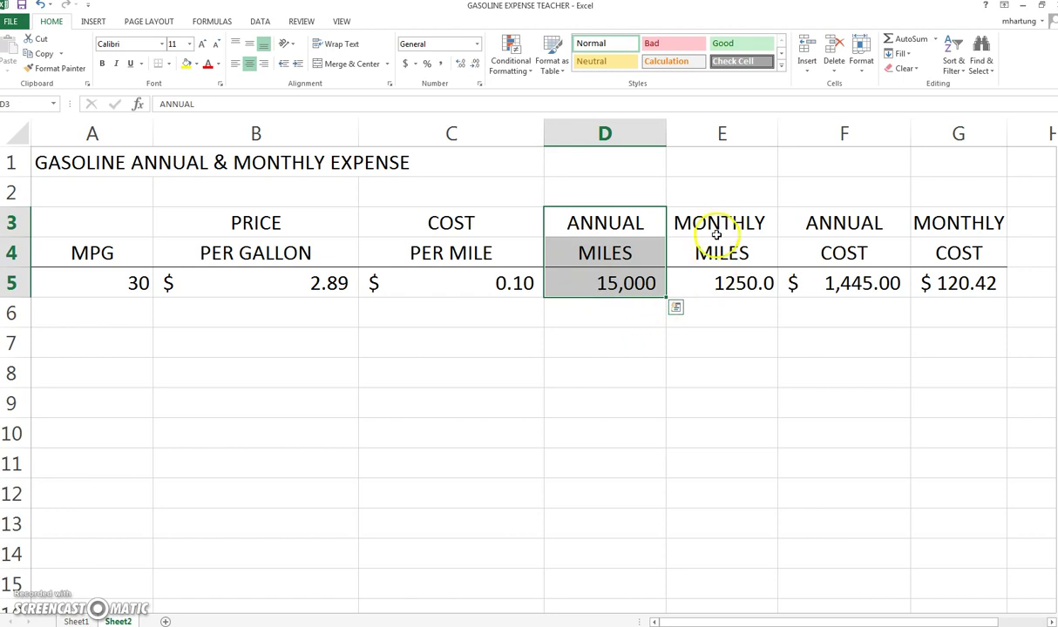
pyautogui.click(708, 280)
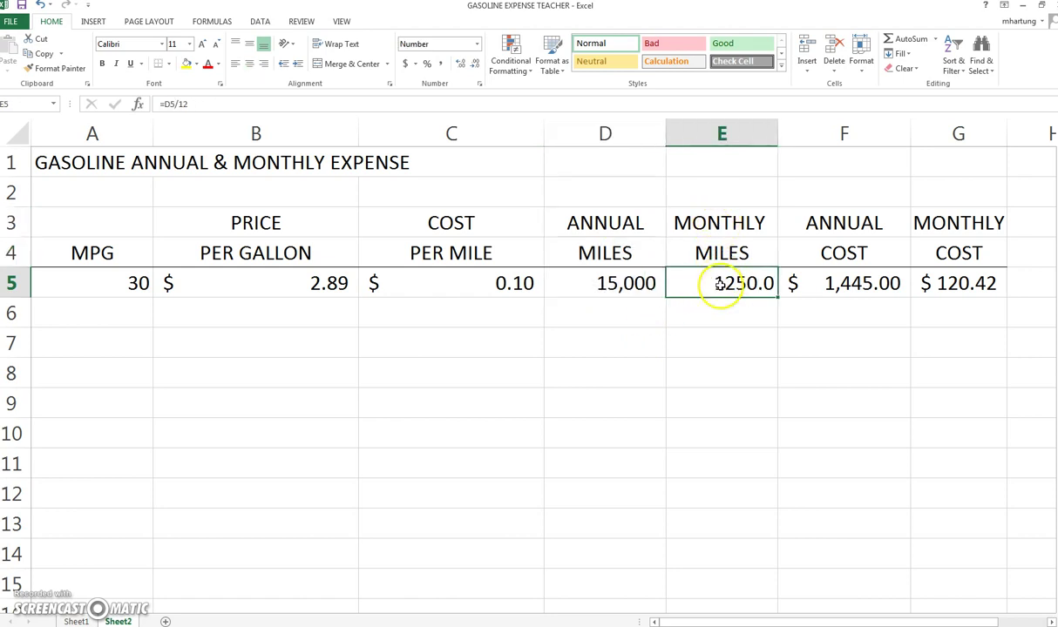
pyautogui.doubleClick(710, 281)
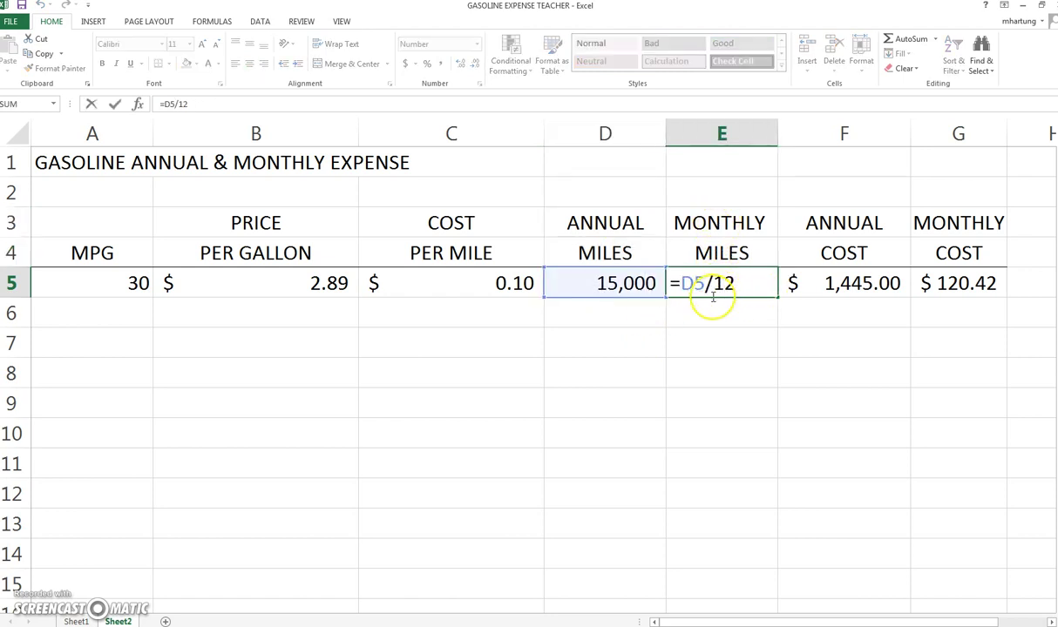
pyautogui.press('Escape')
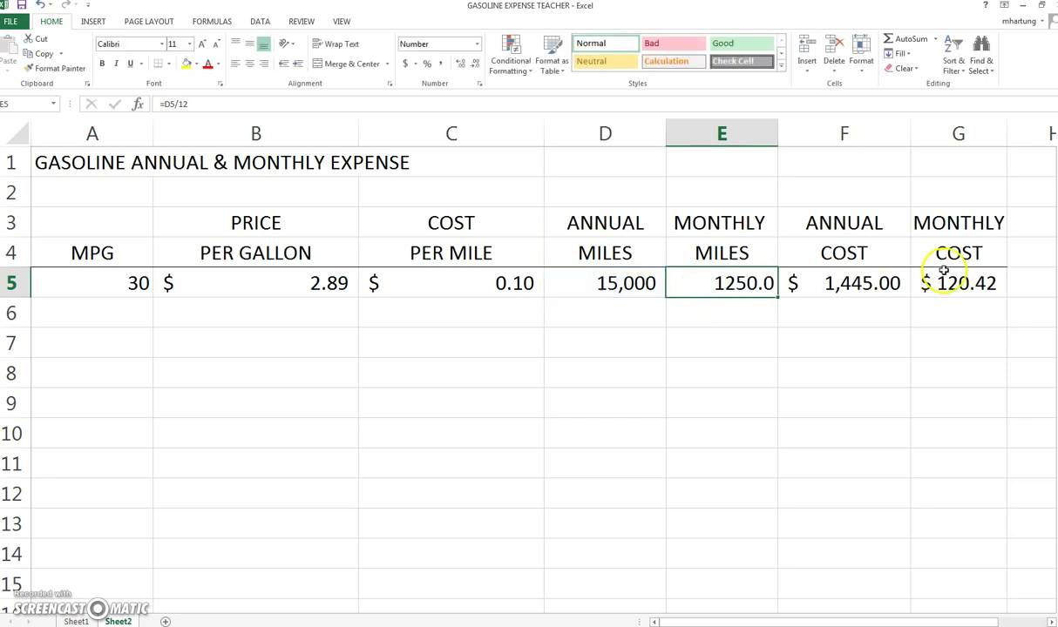
pyautogui.doubleClick(850, 282)
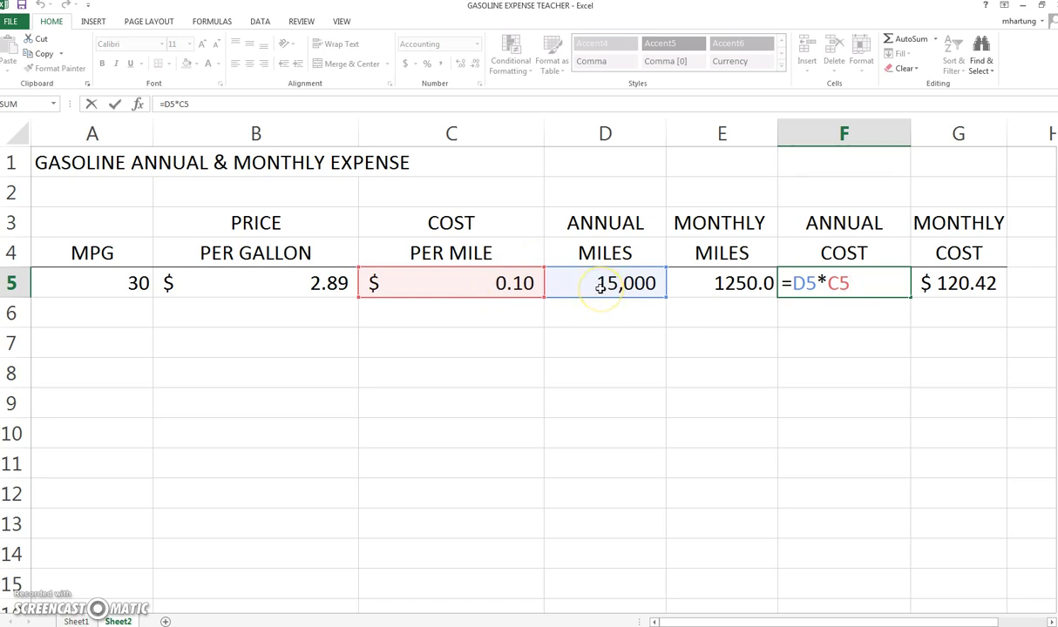
pyautogui.hotkey('ctrl', 'Return')
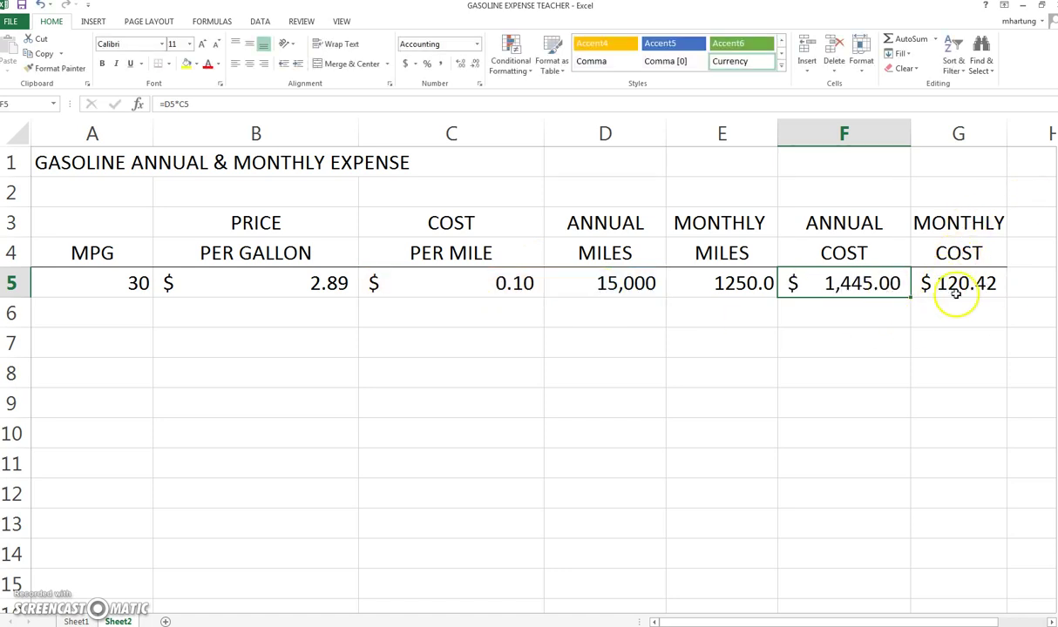
pyautogui.click(968, 284)
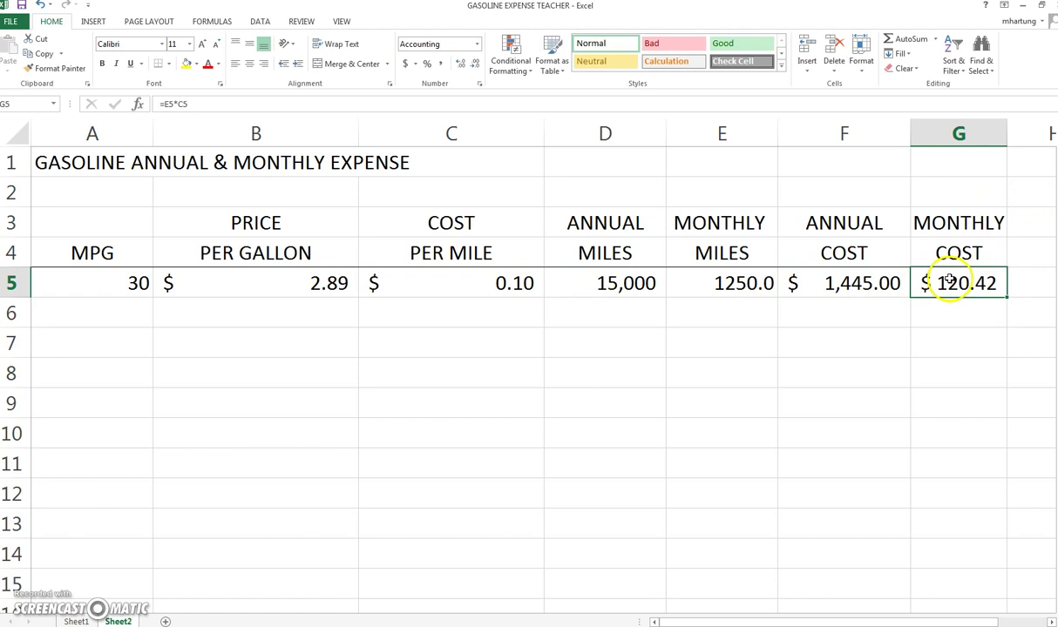
pyautogui.doubleClick(946, 283)
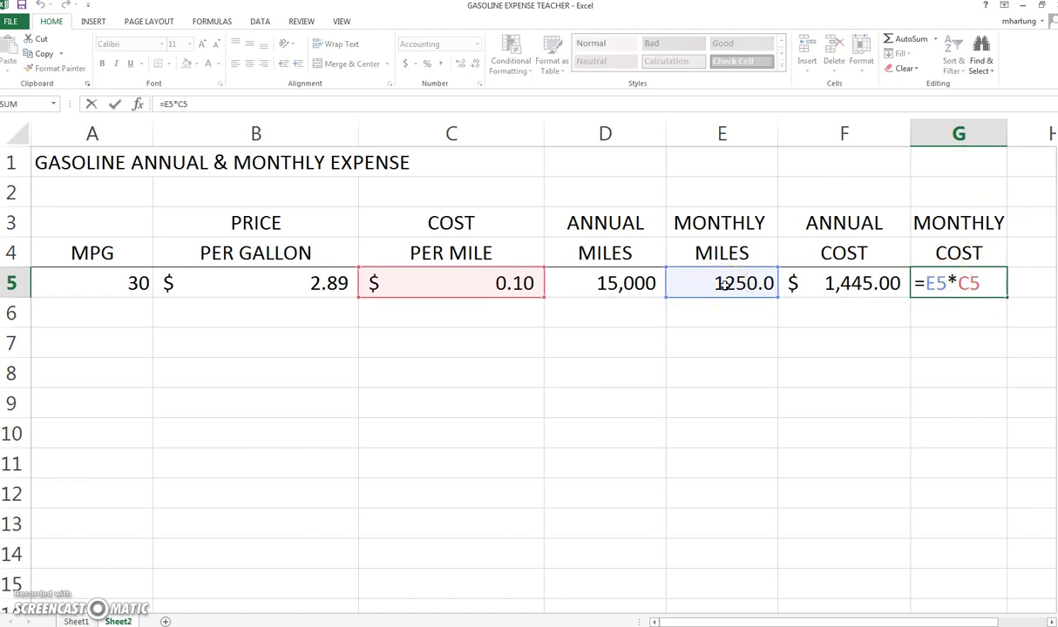